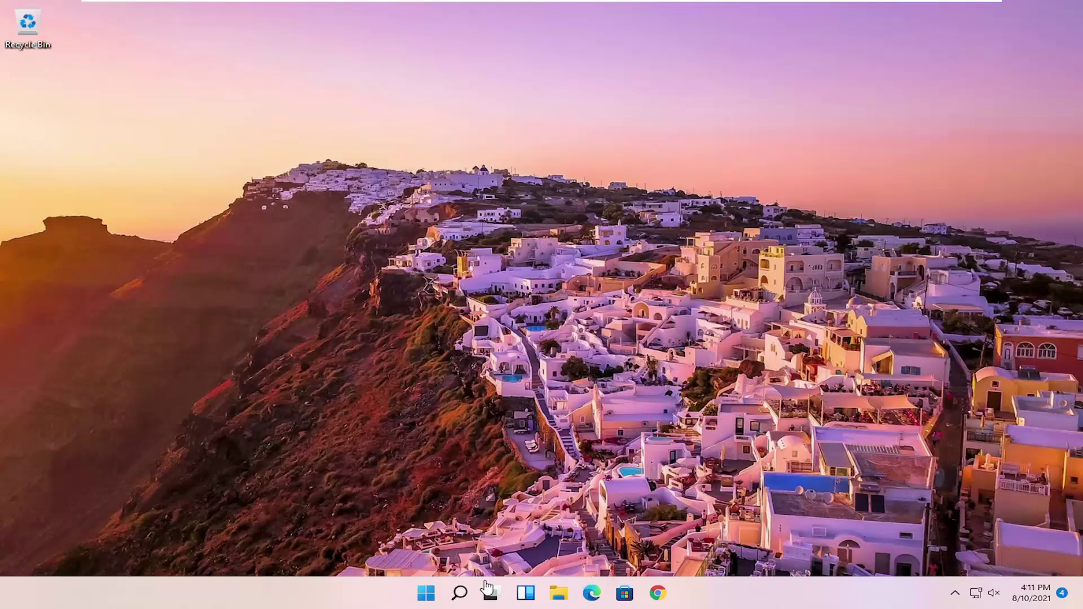
Search Windows for 'voice recorder' and launch the Voice Recorder app
left_click(461, 596)
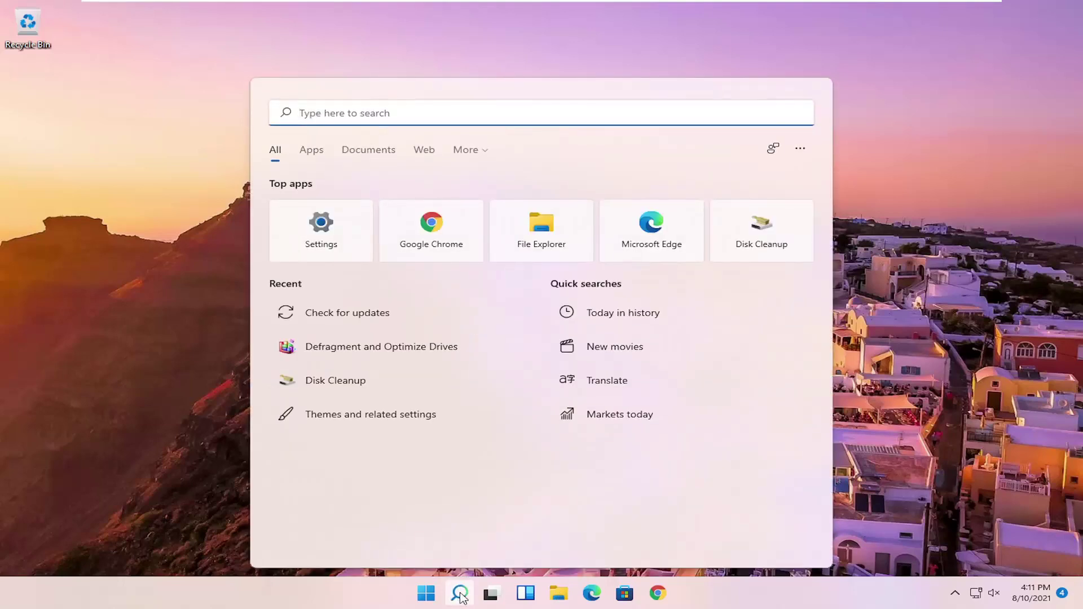
type("voice r")
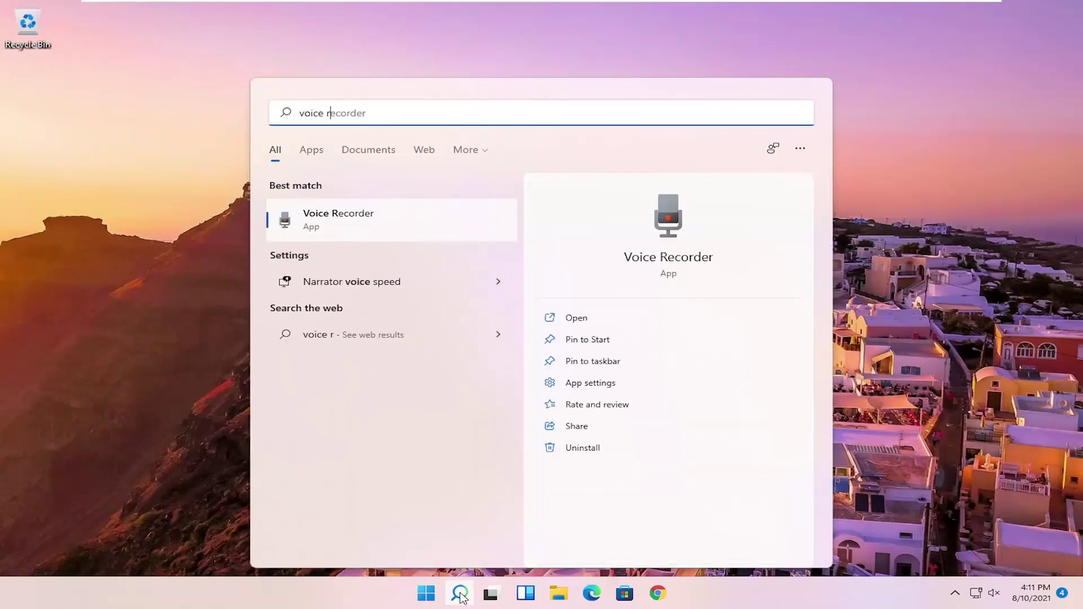
type("ecorder")
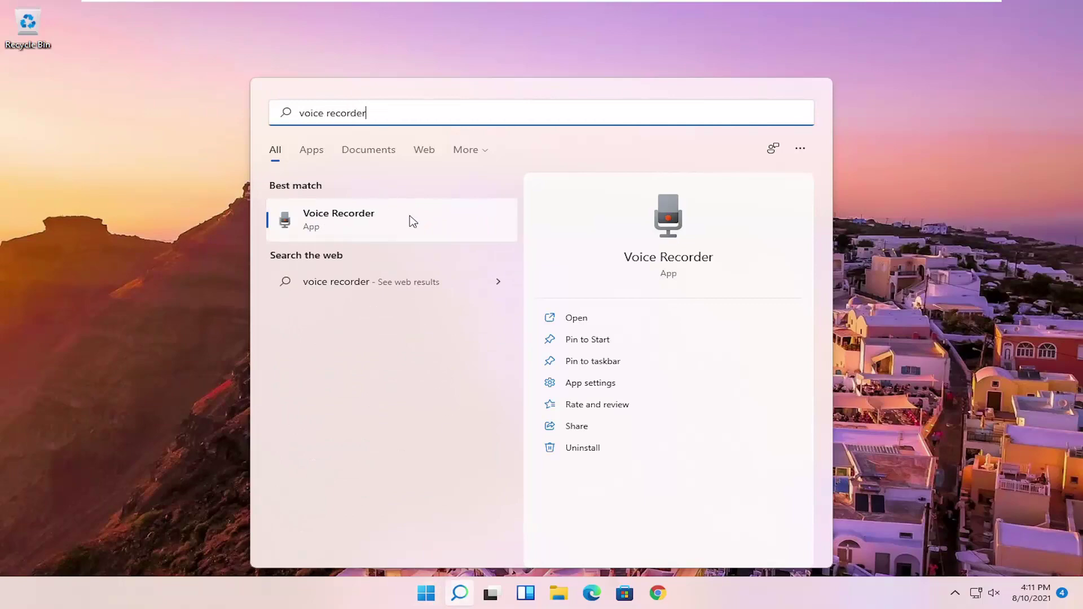
left_click(364, 229)
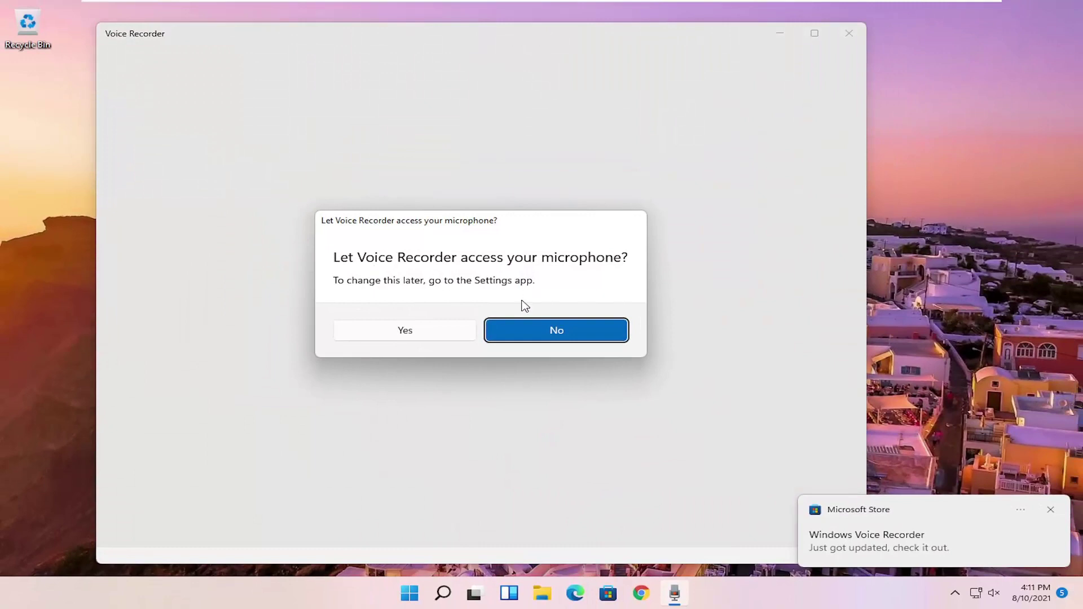
Grant microphone access, nudge the window right, and start a recording with one pause and resume
left_click(411, 335)
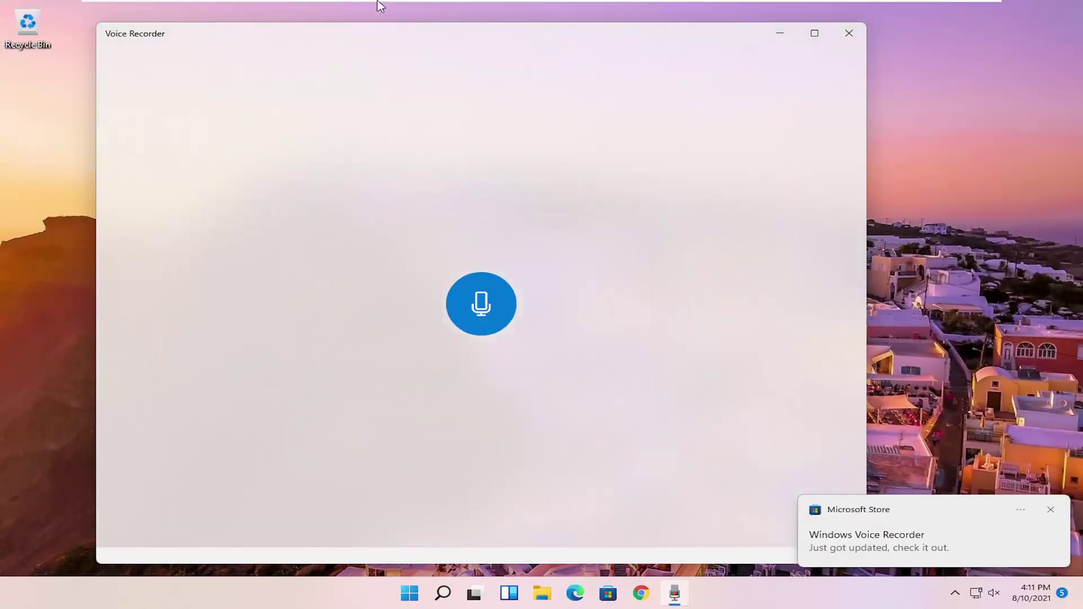
left_click_drag(412, 49, 464, 43)
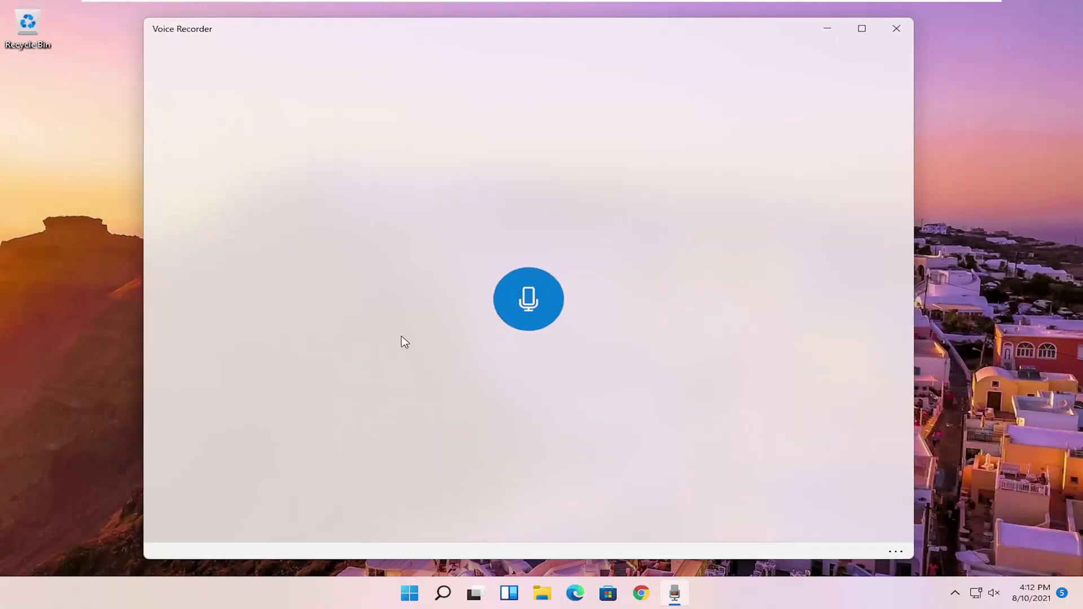
left_click(522, 305)
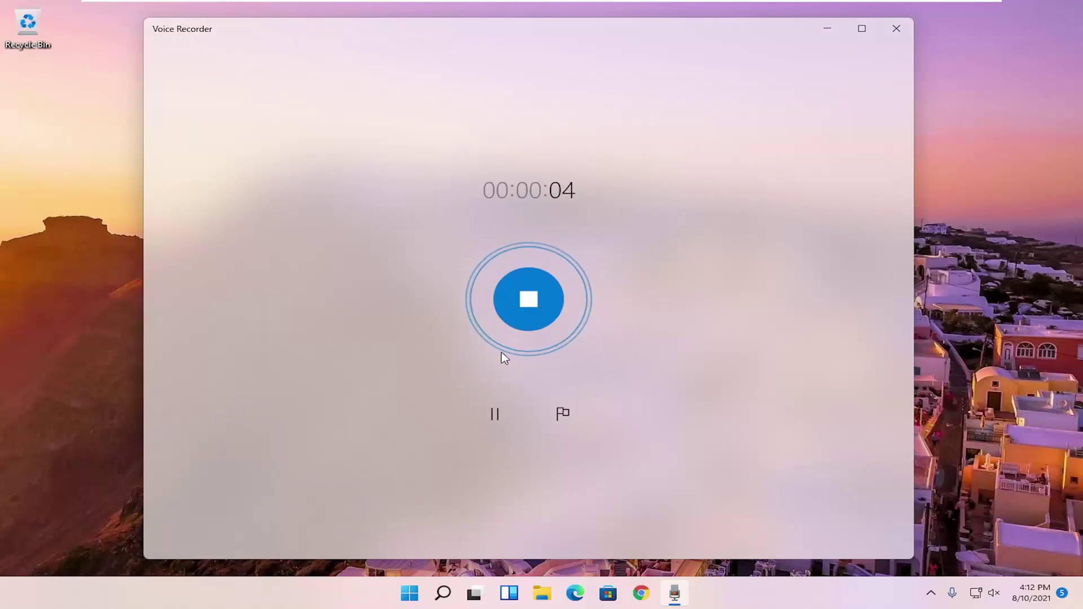
left_click(496, 419)
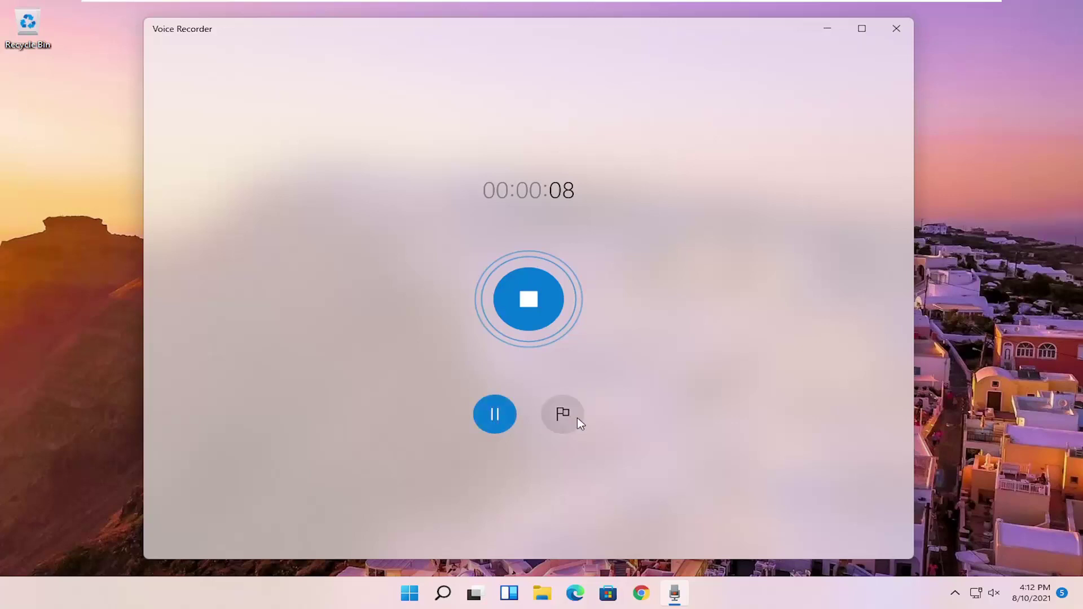
left_click(492, 412)
Flag markers at 00:08, 00:10 and 00:11, then pause at 00:13
left_click(563, 414)
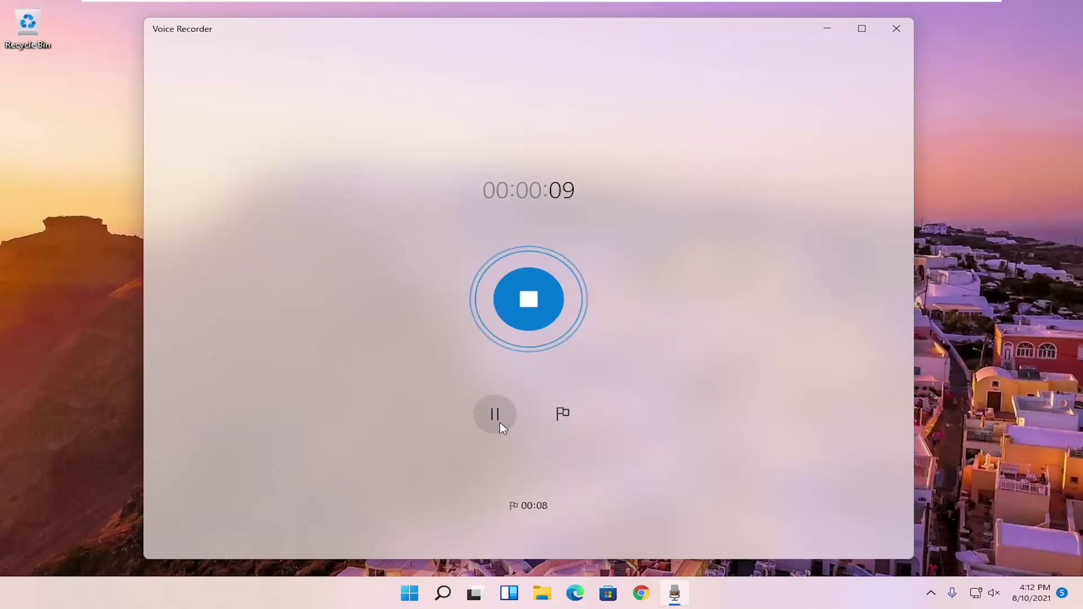
left_click(563, 417)
left_click(562, 416)
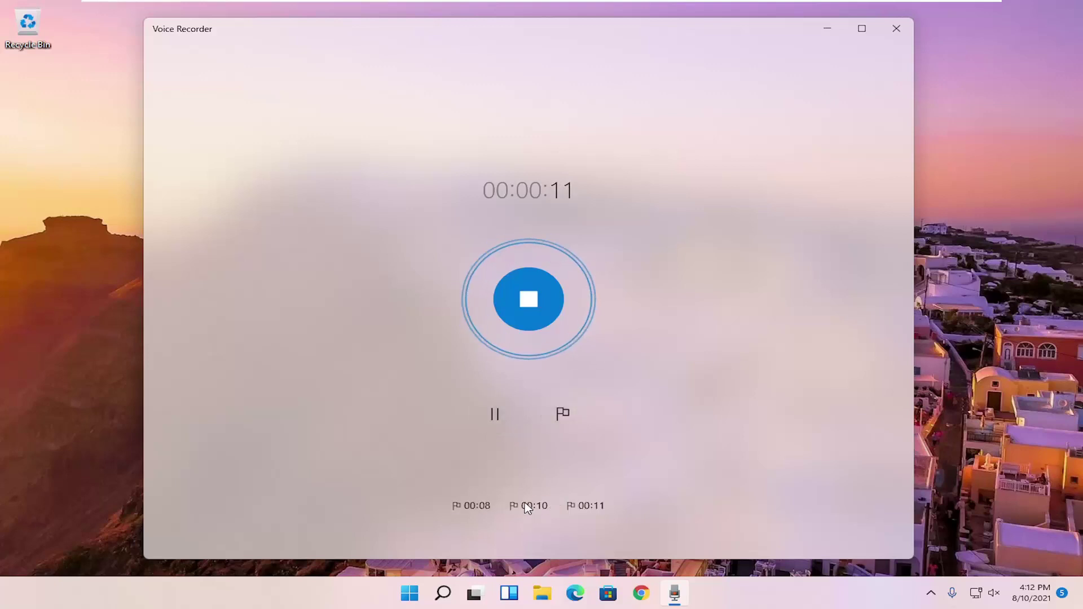
left_click(495, 416)
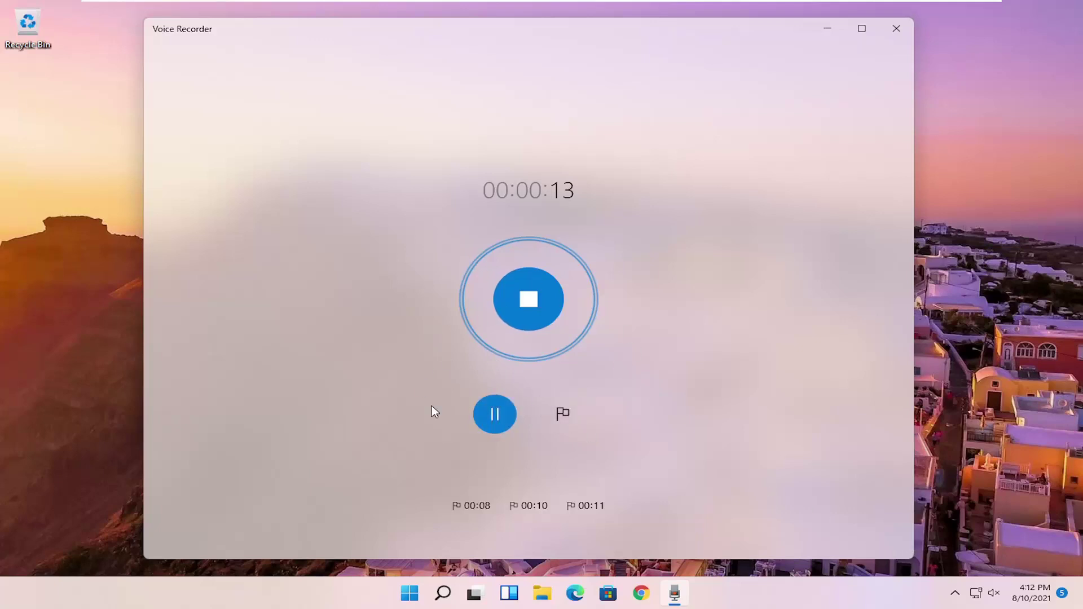
Save the 0:13 recording, briefly play it, then jump to the 00:11 and 00:08 markers
left_click(527, 303)
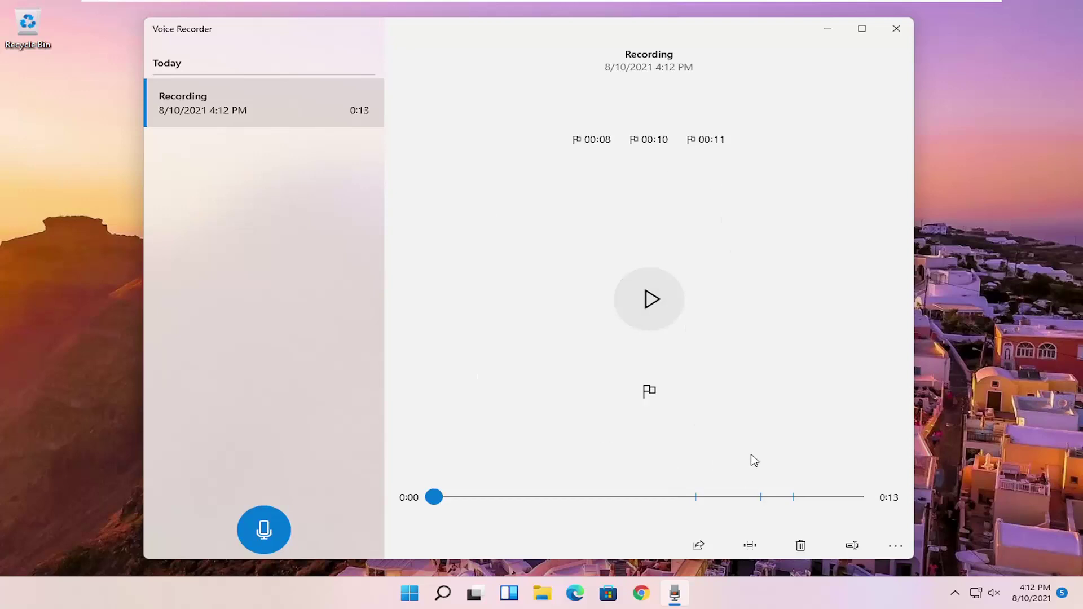
left_click(657, 313)
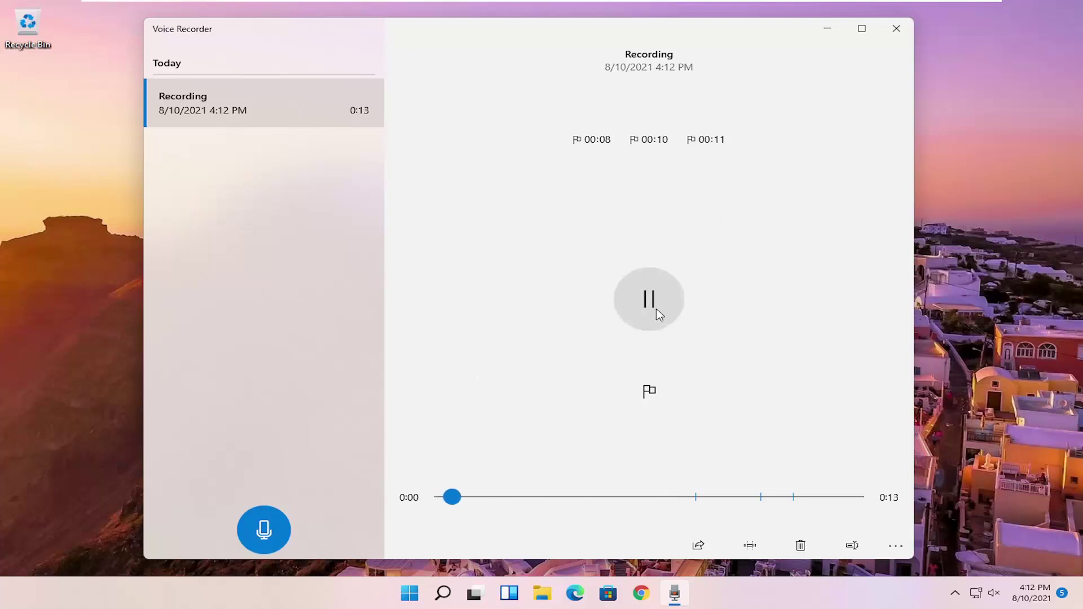
left_click(657, 313)
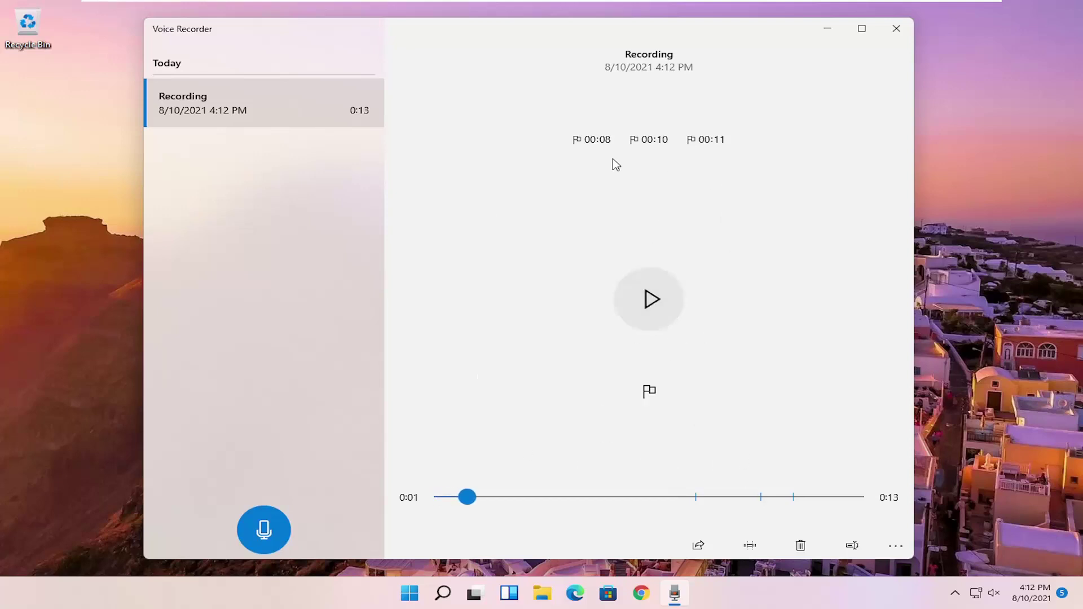
left_click(706, 140)
left_click(584, 143)
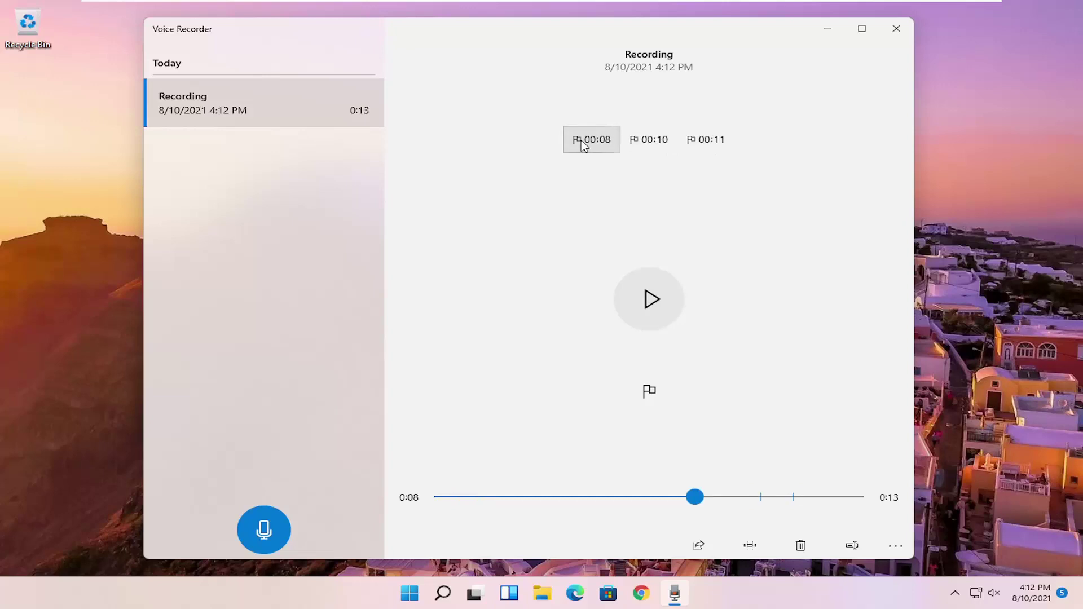
Check the recording's share options, leaving nearby sharing off, and dismiss the share panel
left_click(698, 547)
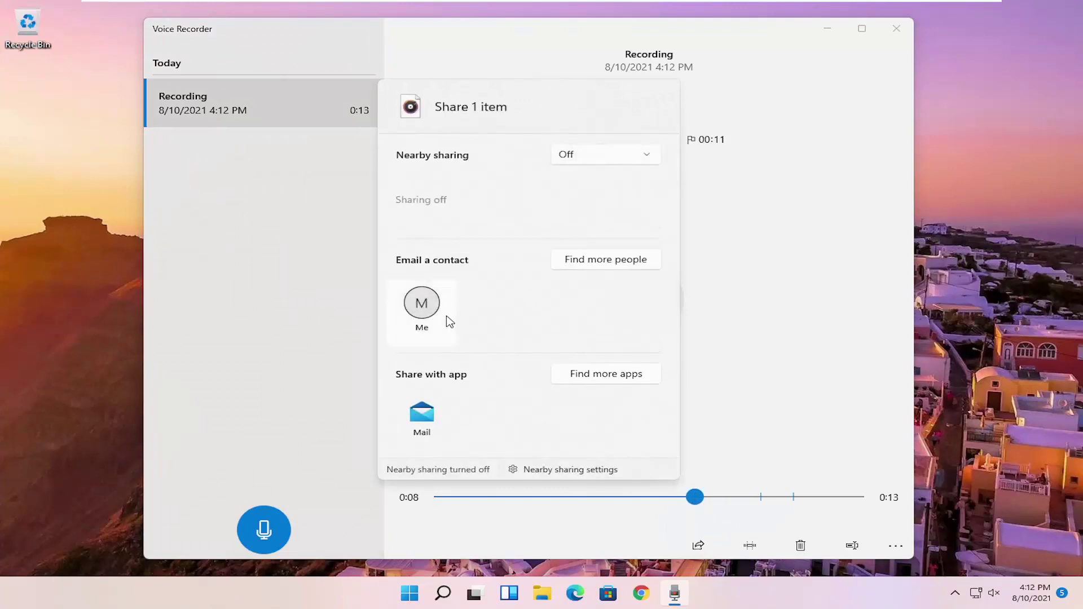
left_click(594, 156)
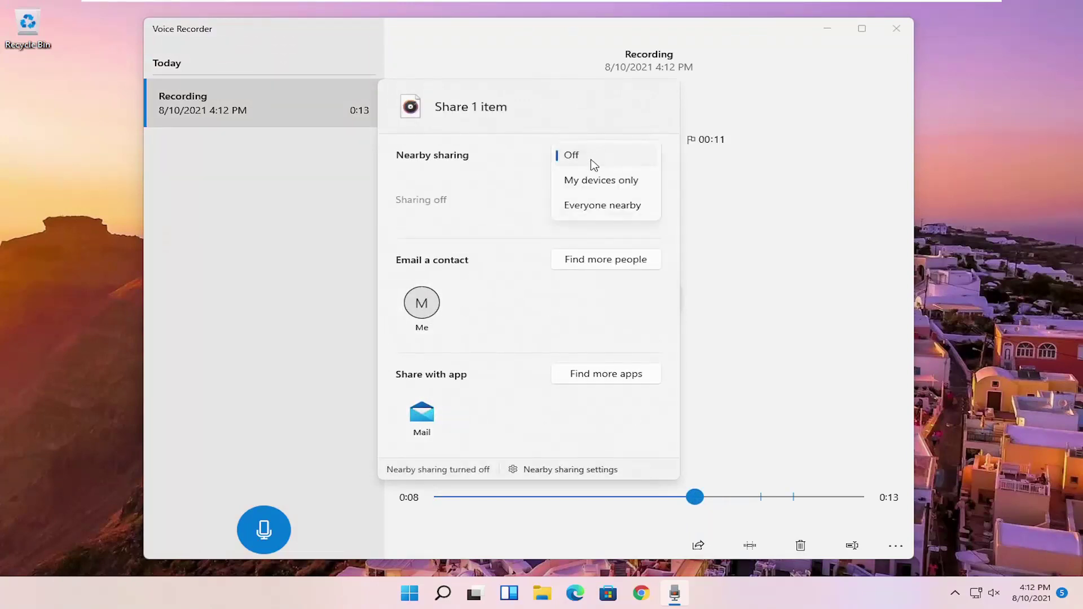
left_click(769, 338)
left_click(292, 368)
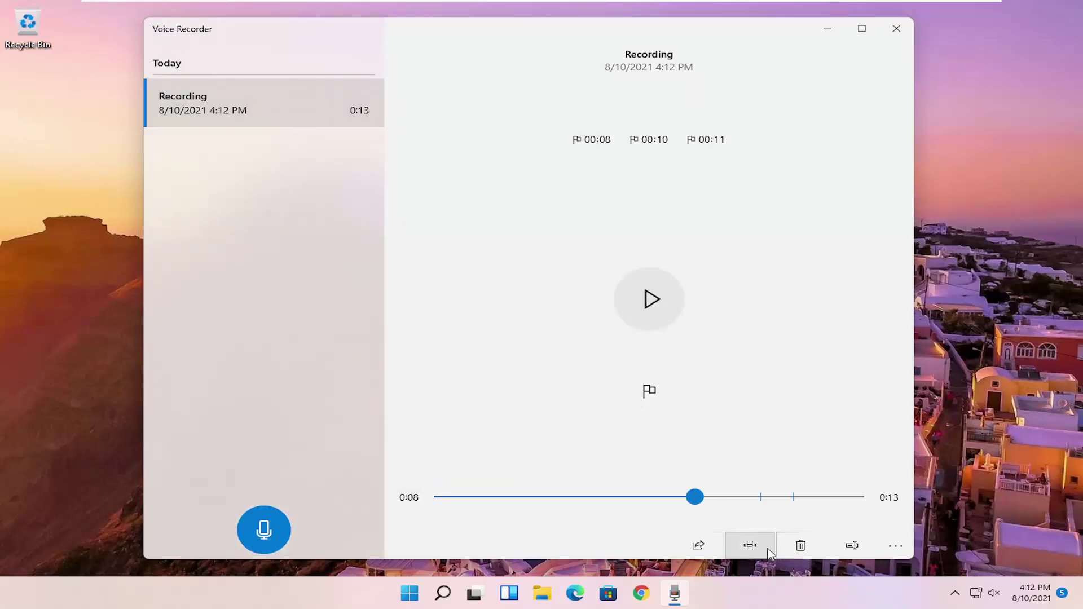
Enter trim mode, exit with the clip still 13 seconds, and replay it
left_click(751, 548)
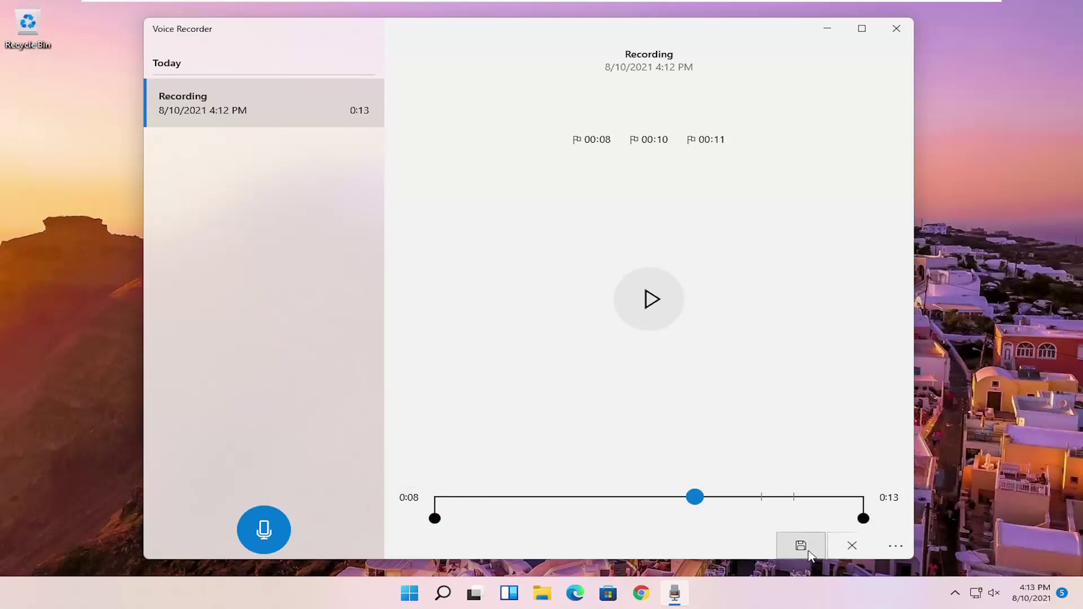
left_click(851, 546)
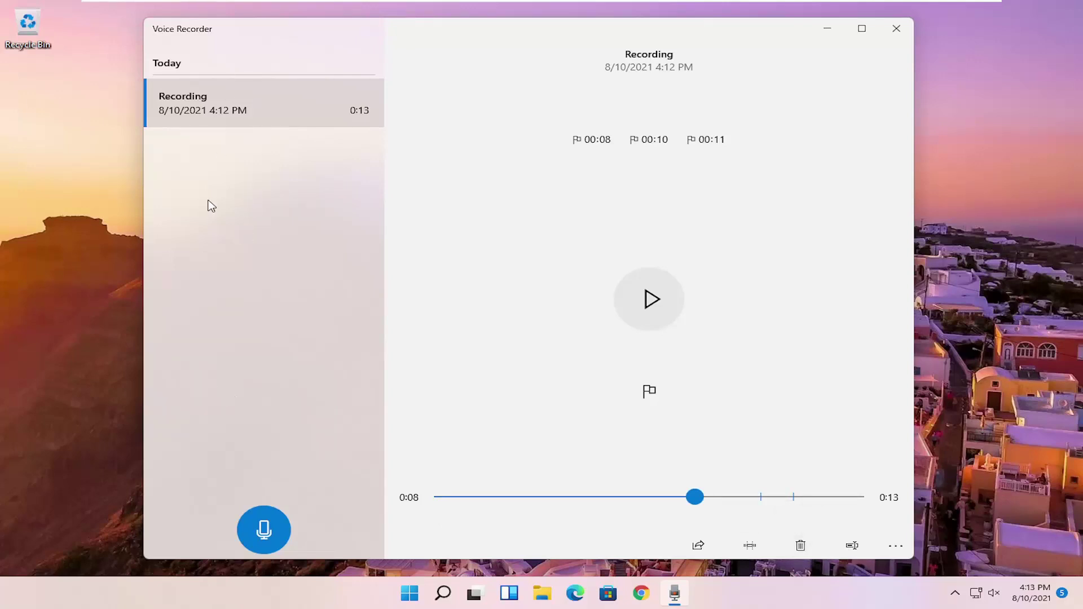
left_click(255, 102)
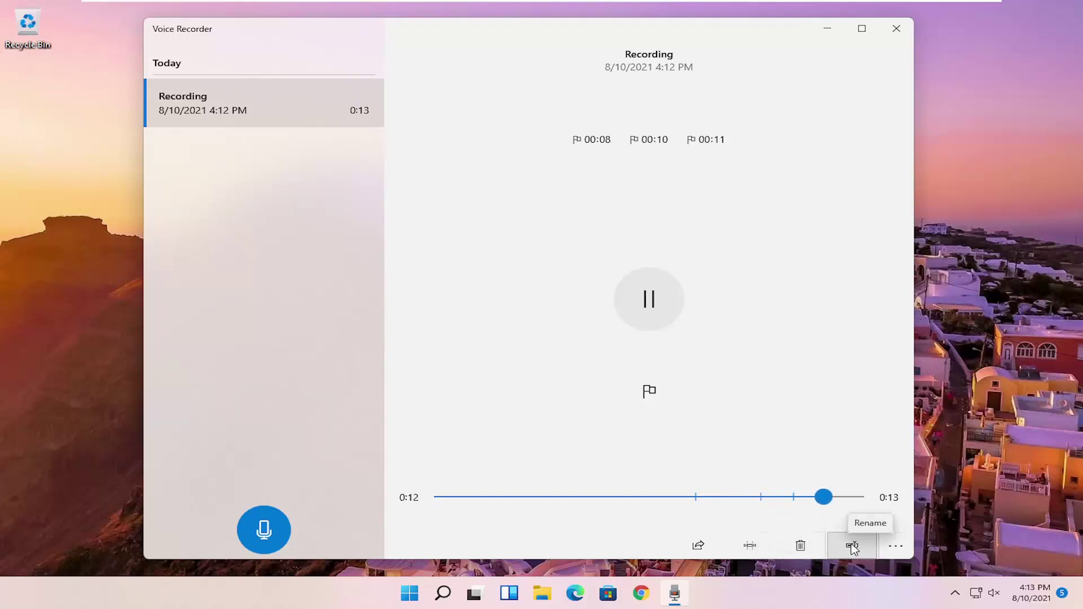
Replace the recording's old name with 'What The Clip Is' and confirm
left_click(853, 548)
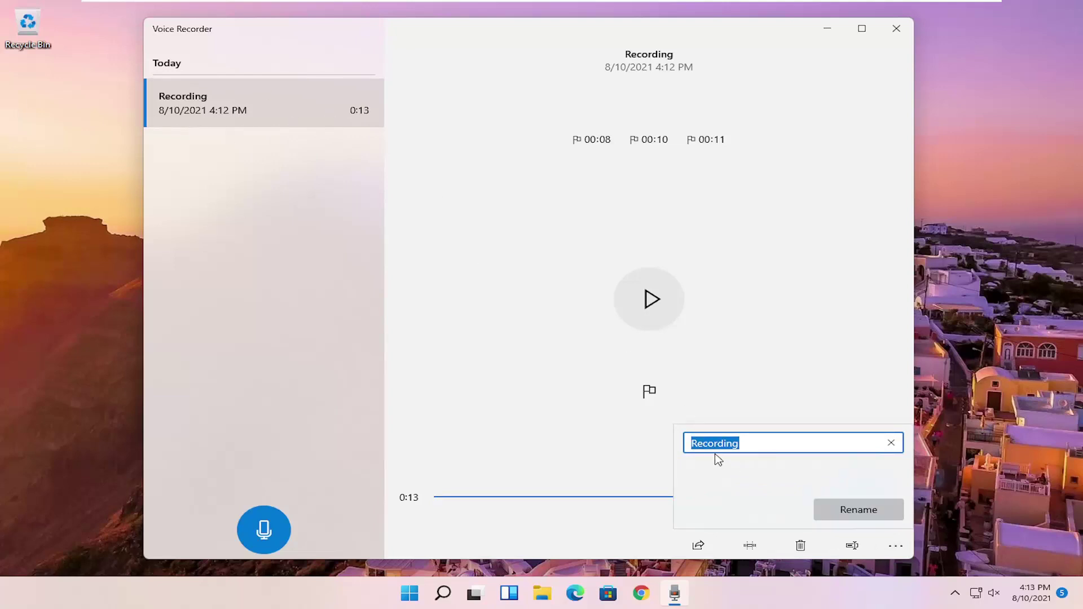
key("BackSpace")
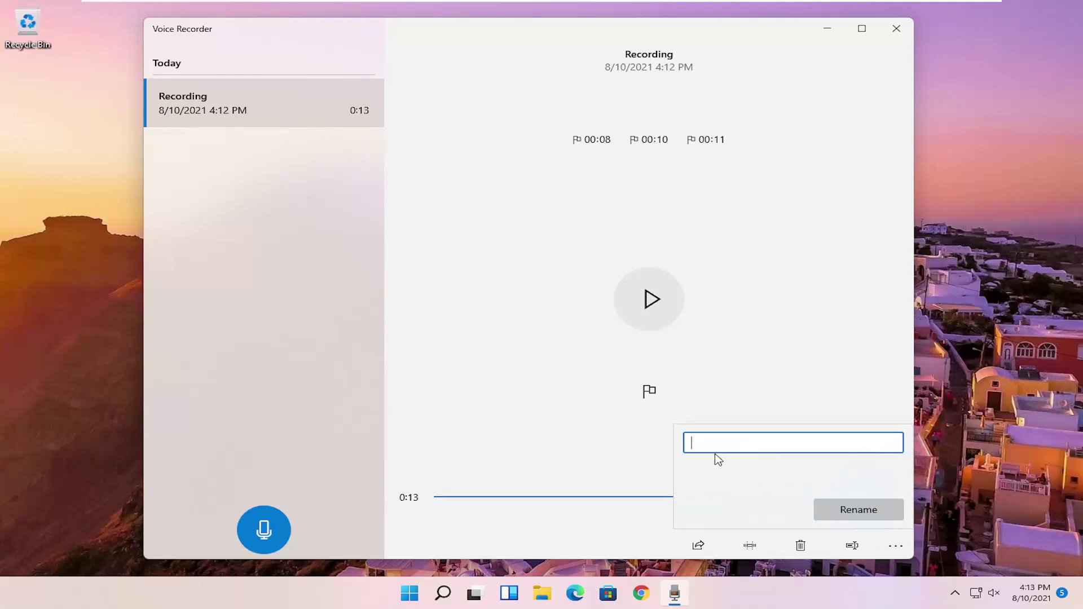
type("What The Clip Is")
left_click(859, 509)
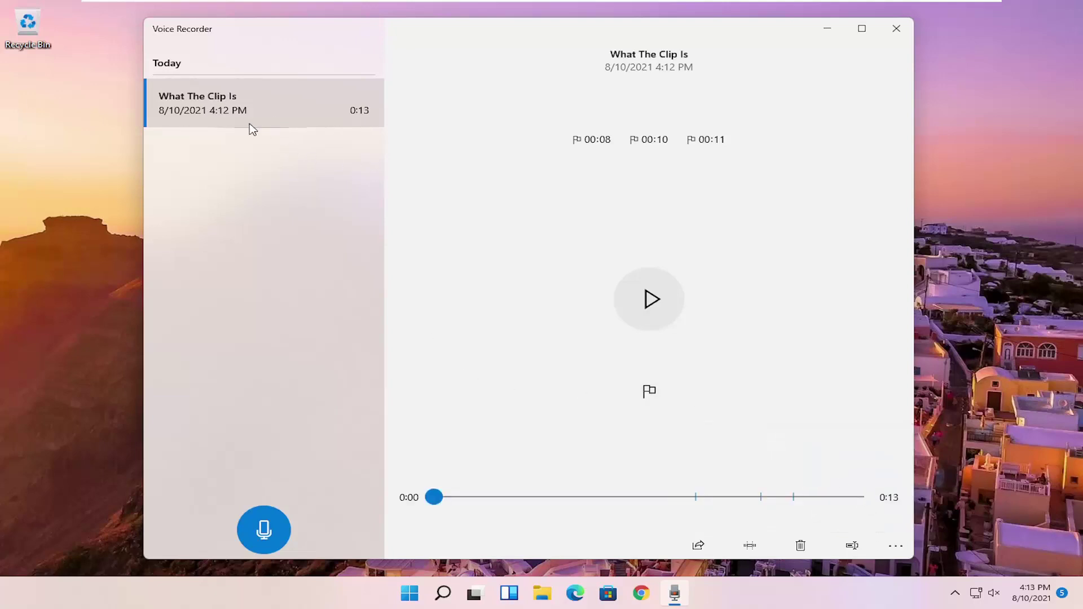
left_click(899, 548)
left_click(899, 544)
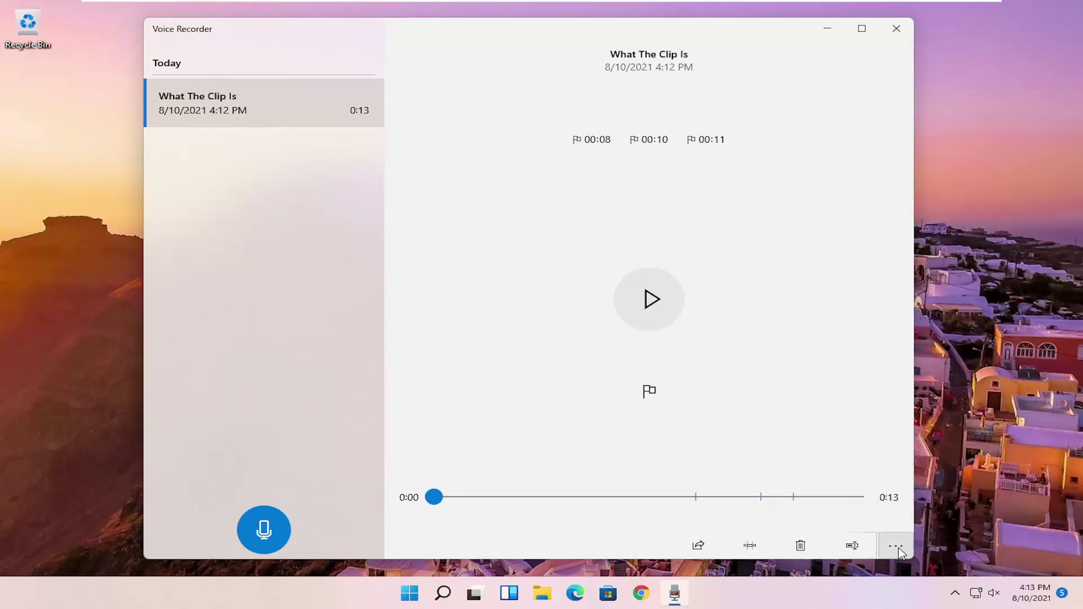
left_click(898, 551)
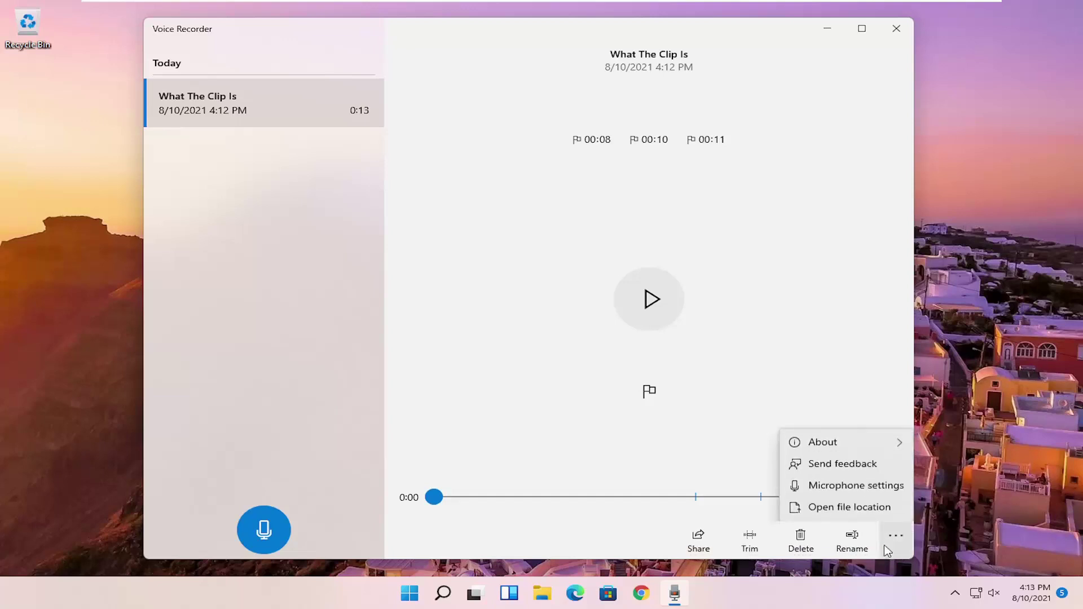
left_click(850, 506)
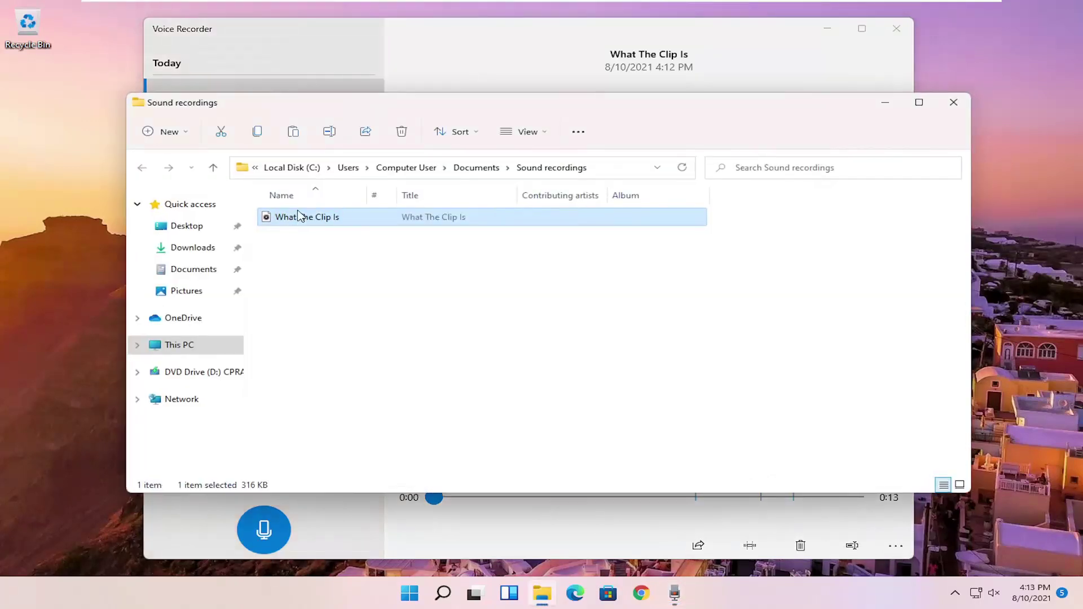
mouse_move(298, 216)
left_mouse_down()
mouse_move(292, 227)
mouse_move(331, 221)
left_mouse_up()
right_click(308, 220)
left_click(358, 352)
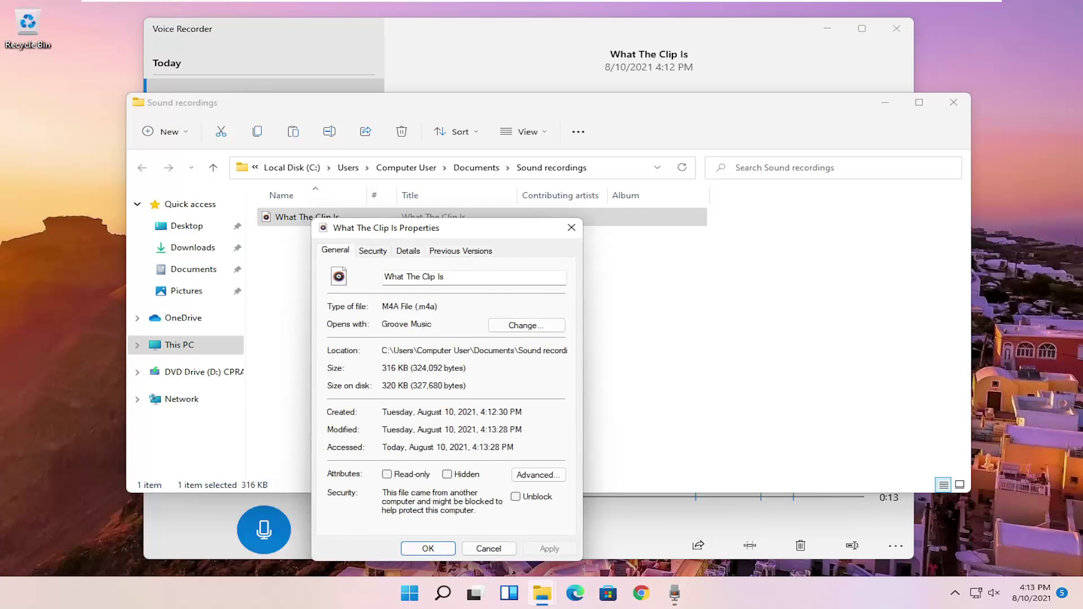
left_click(571, 228)
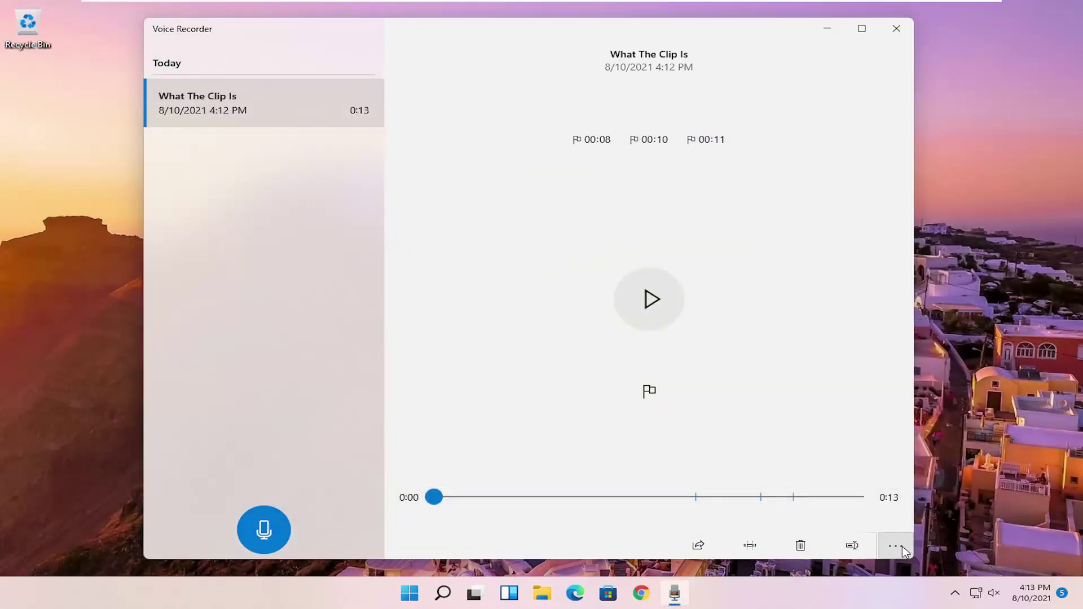
Confirm Voice Recorder's microphone access is On in privacy settings, then close Settings
left_click(903, 550)
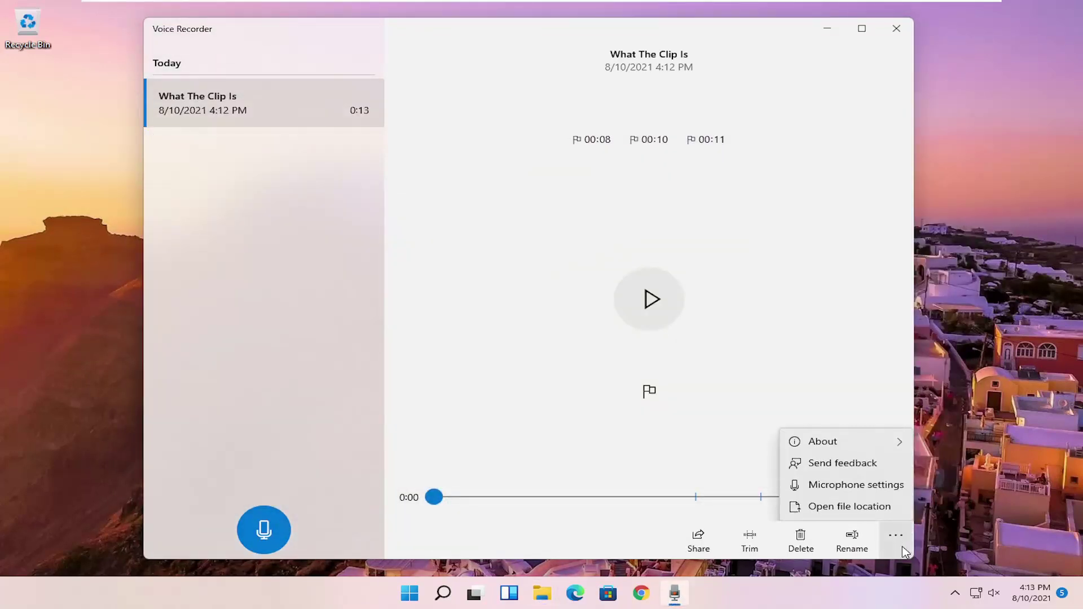
left_click(857, 485)
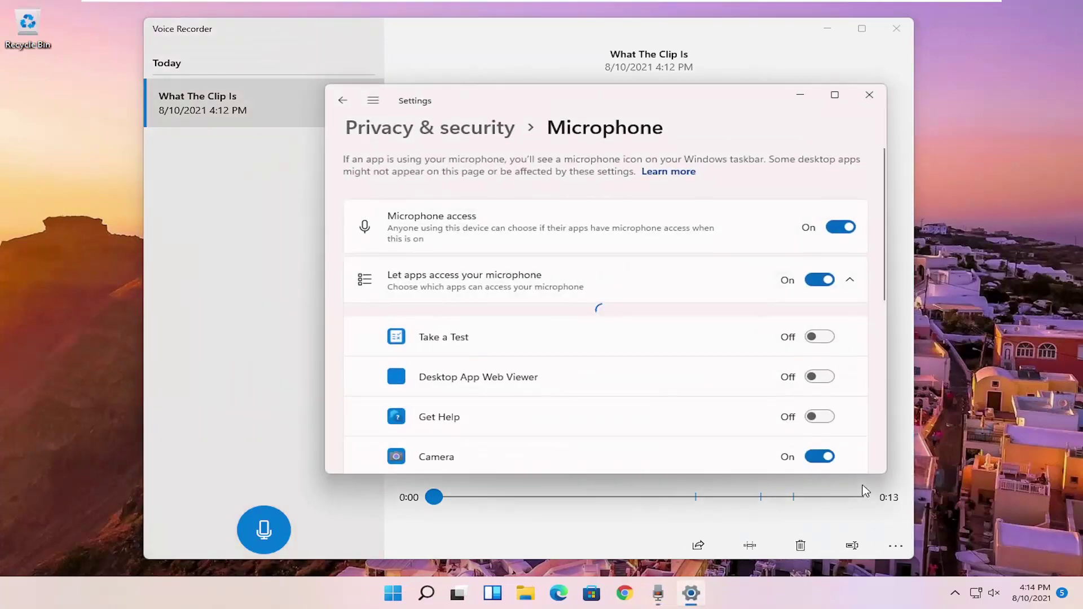
scroll(543, 309, "down", 2)
scroll(649, 308, "down", 1)
scroll(762, 322, "down", 2)
scroll(687, 327, "down", 1)
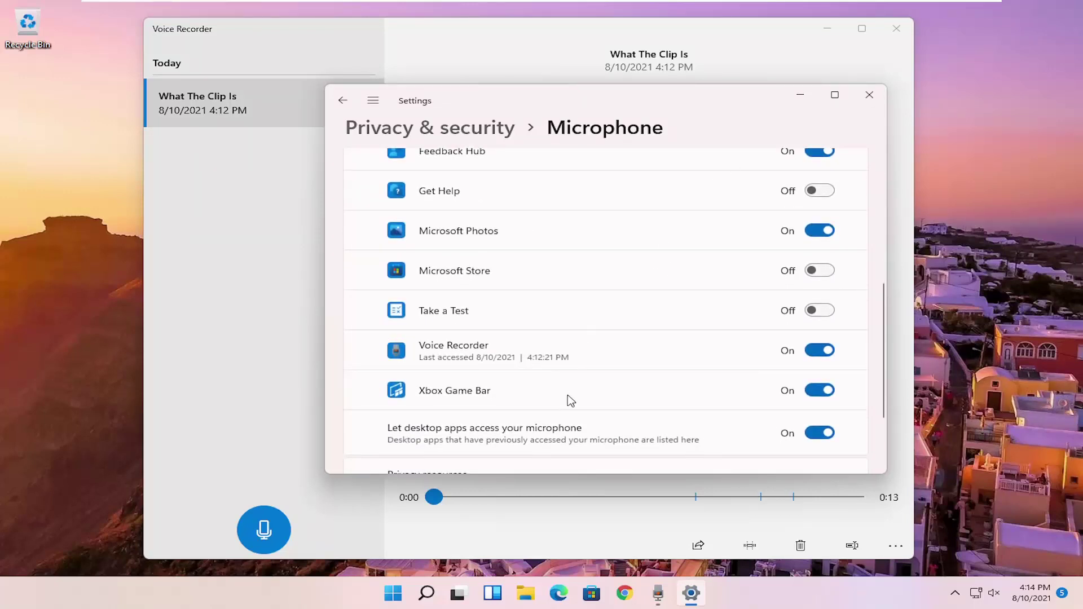
scroll(574, 397, "down", 3)
left_click(869, 95)
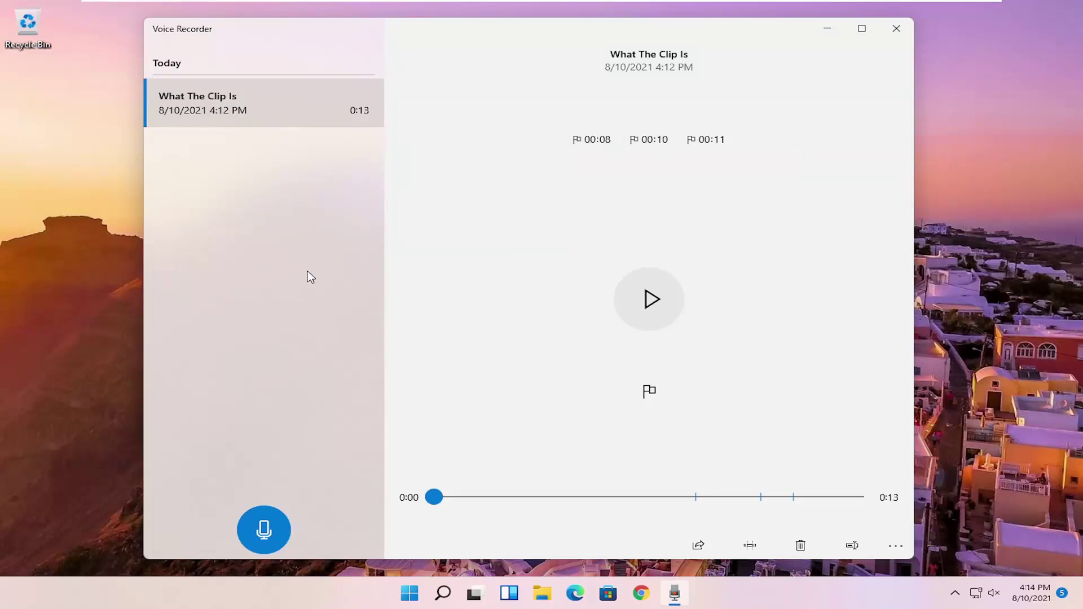
Close Voice Recorder, then relaunch it from a Windows search for 'audio'
left_click(896, 27)
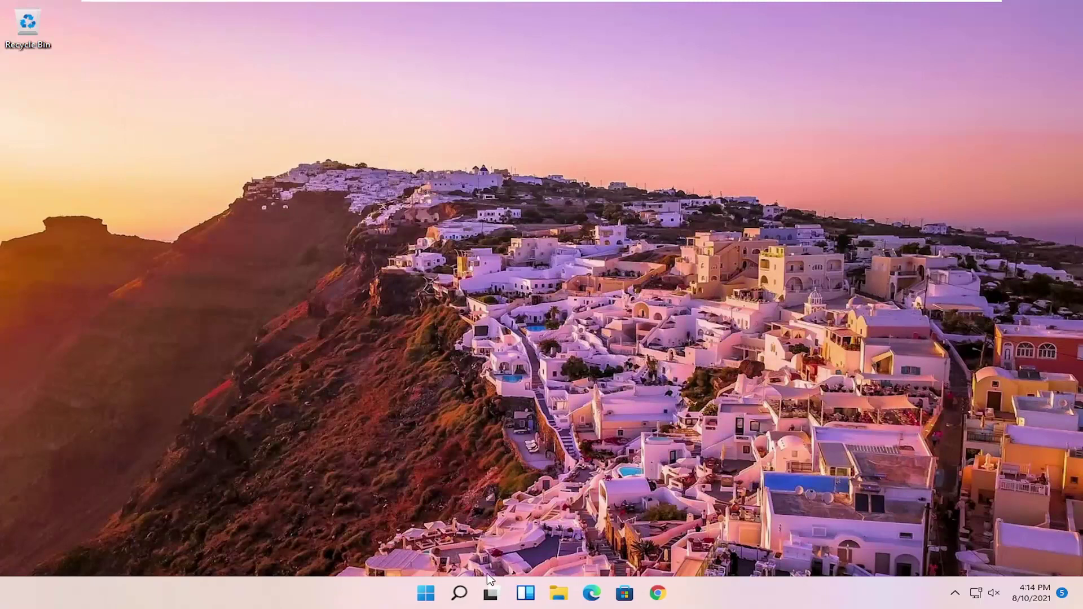
left_click(459, 596)
type("audio")
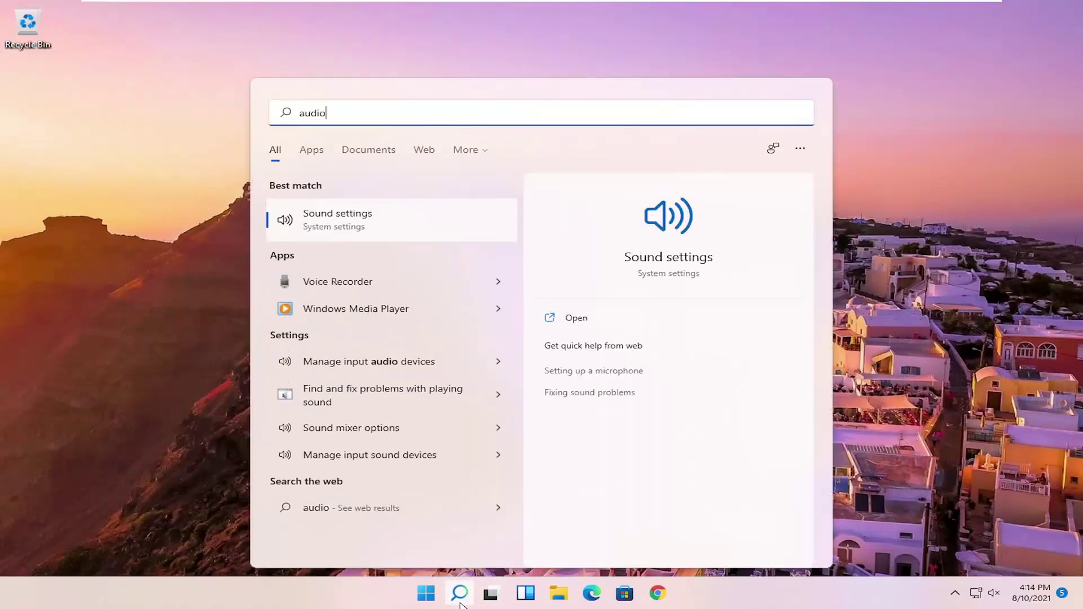
left_click(378, 281)
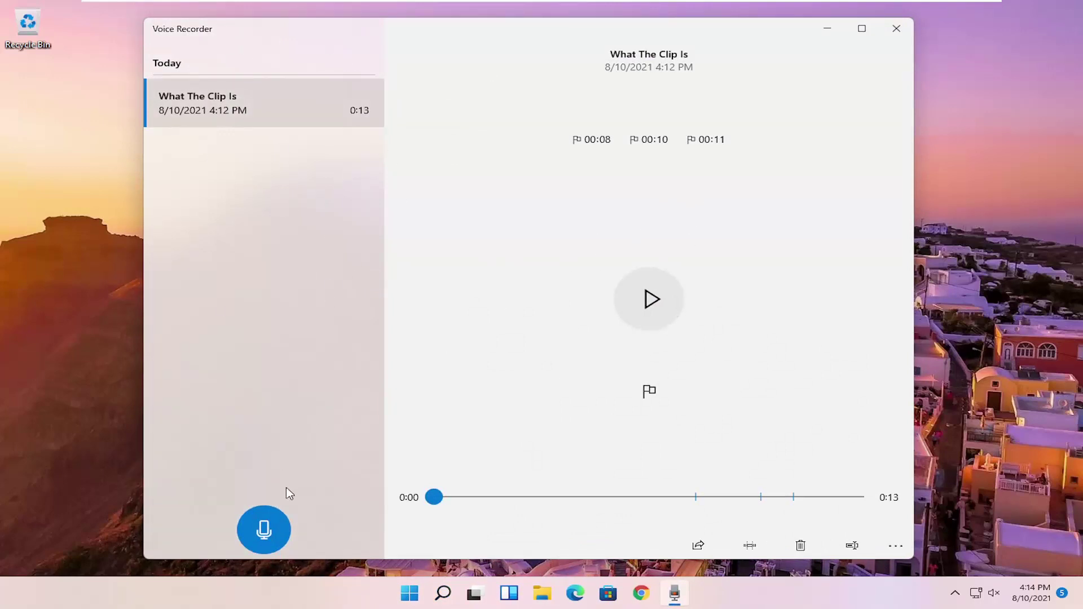
Record and save a 2-second clip beside 'What The Clip Is', then close Voice Recorder
left_click(264, 531)
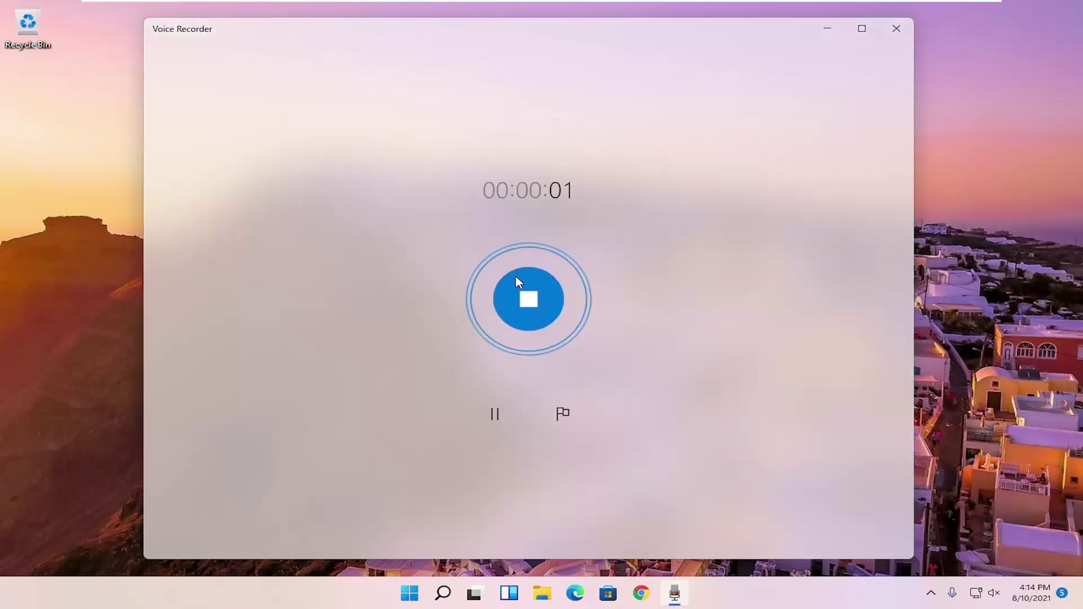
left_click(538, 292)
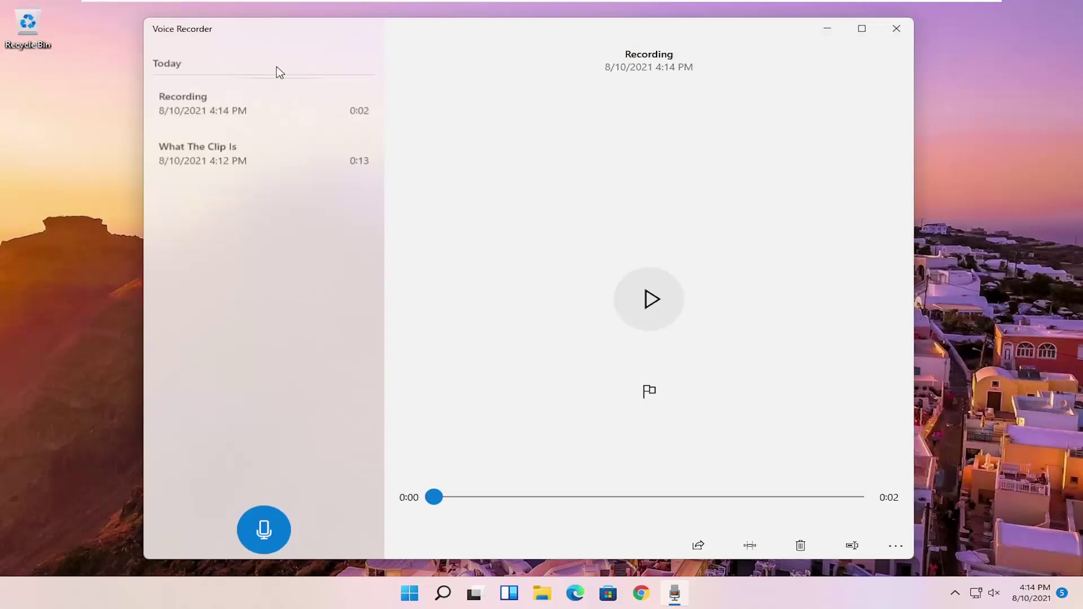
left_click(896, 27)
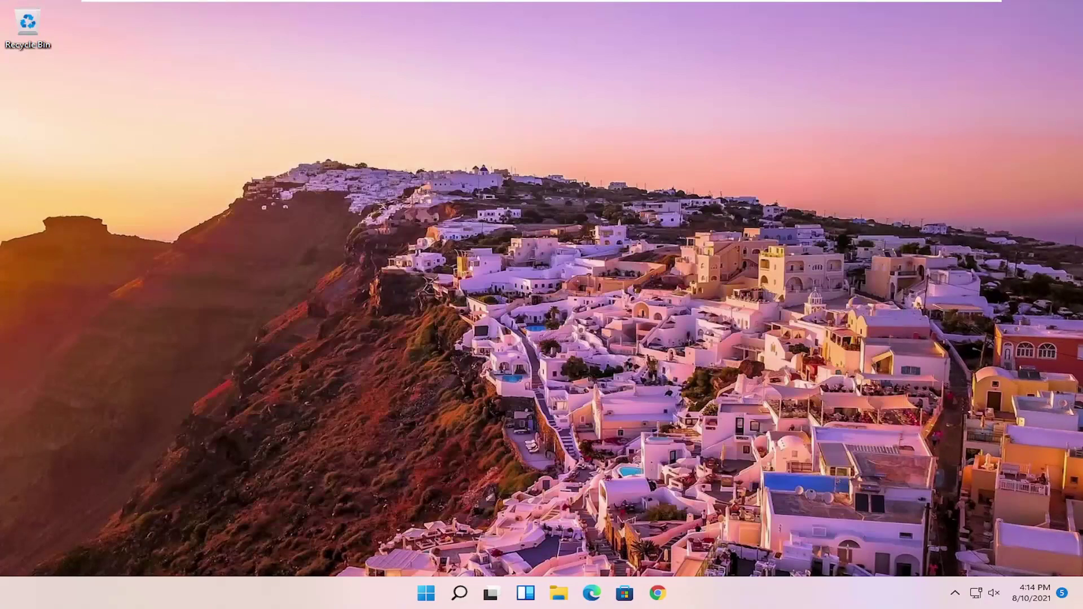